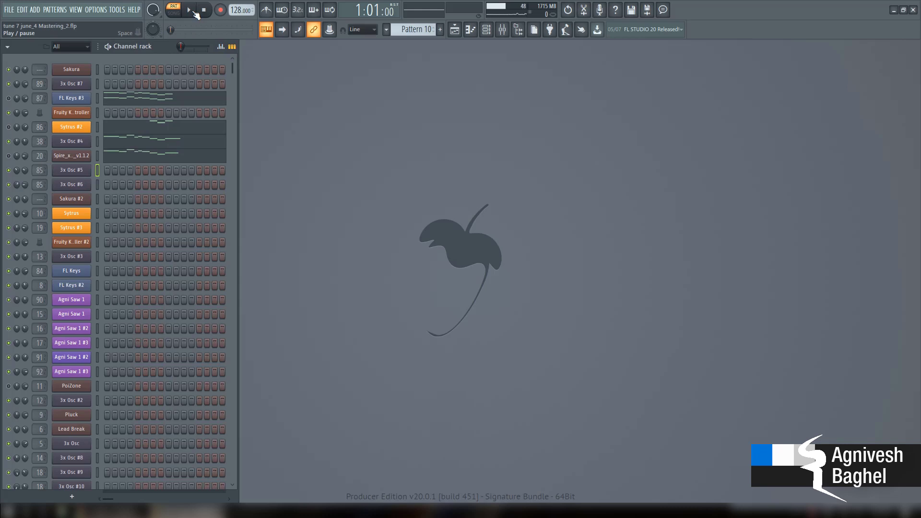
Step: Play back Pattern 10 briefly and copy the notes of 3x Osc #4 into the 3x Osc #5 channel
left_click(195, 13)
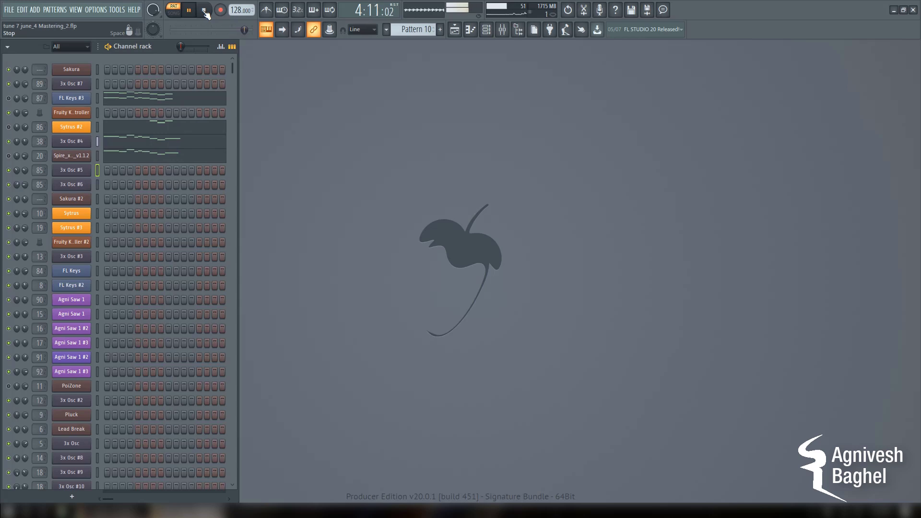
left_click(205, 11)
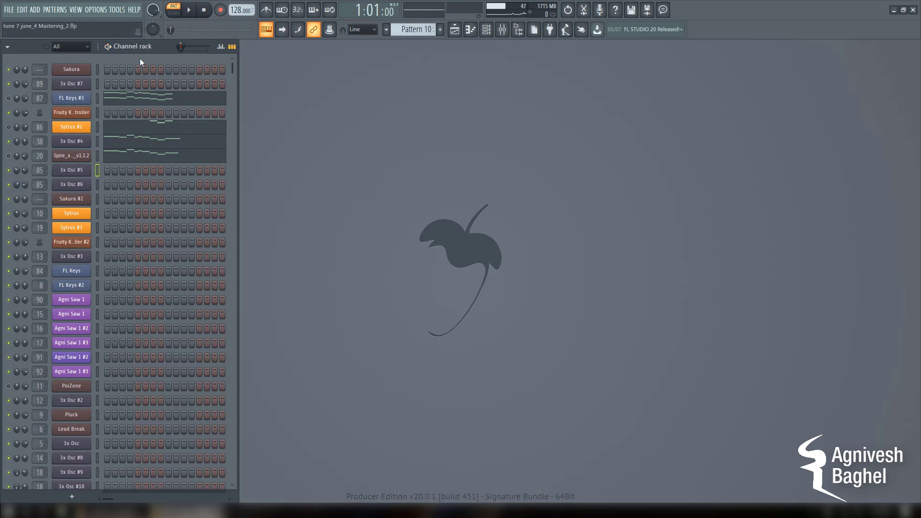
right_click(86, 141)
left_click(181, 150)
right_click(85, 143)
left_click(171, 151)
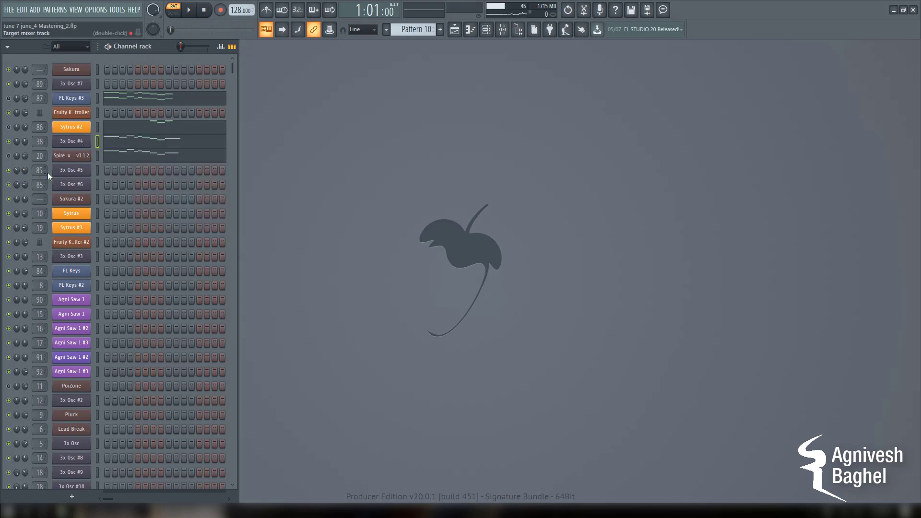
right_click(85, 173)
mouse_move(156, 185)
left_click(187, 186)
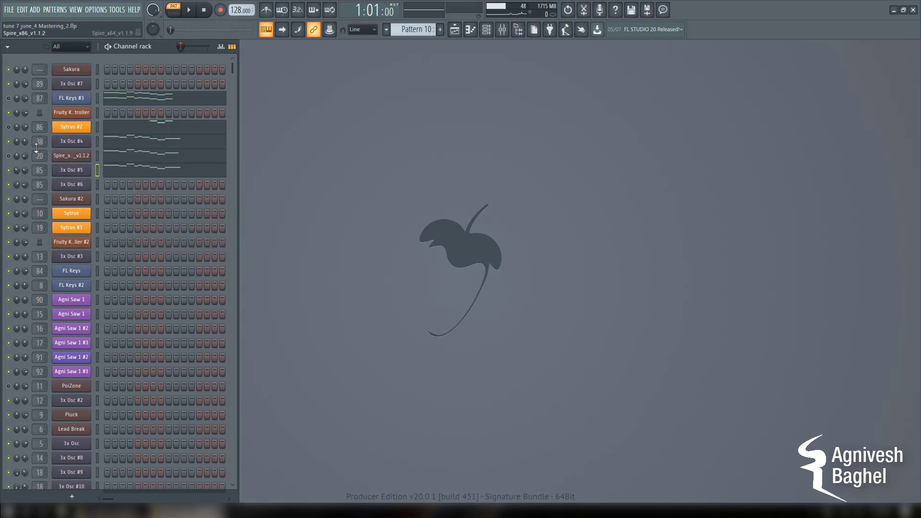
Step: Open the 3x Osc #5 notes in the piano roll and play back the pattern with 3x Osc #4 muted
key("space")
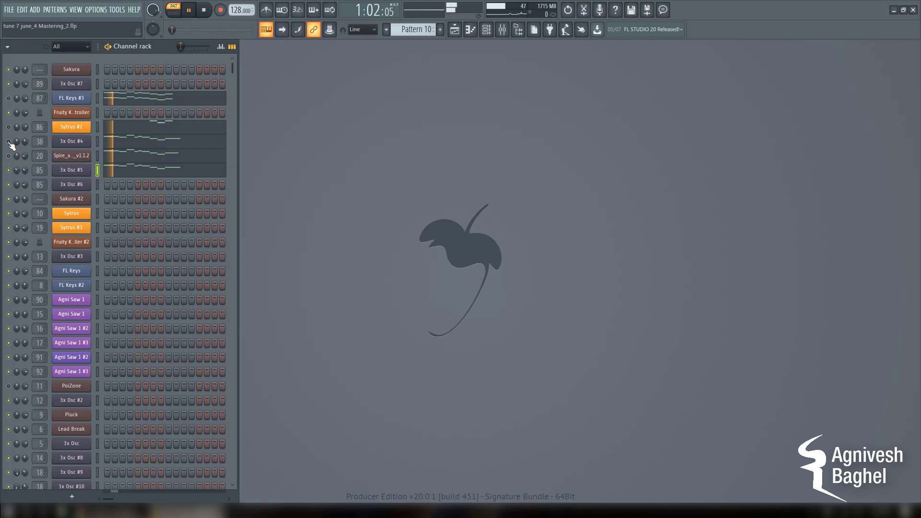
left_click(127, 172)
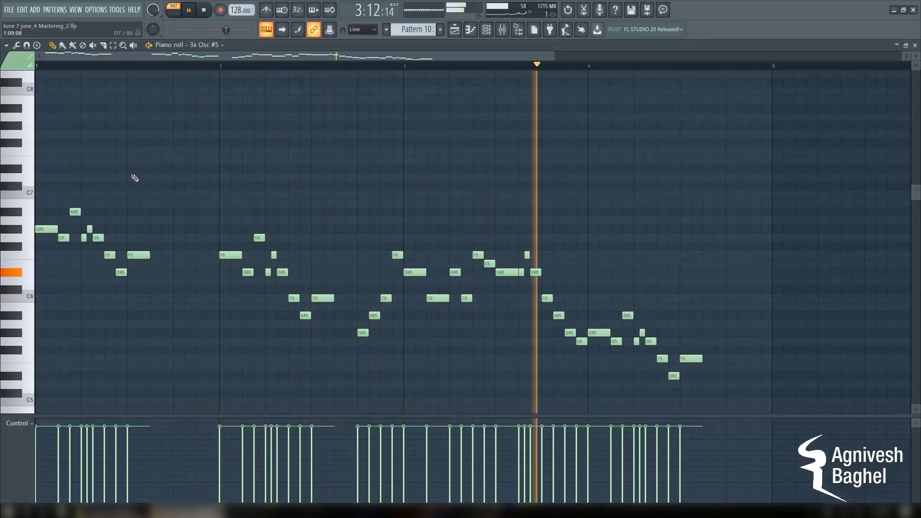
key("space")
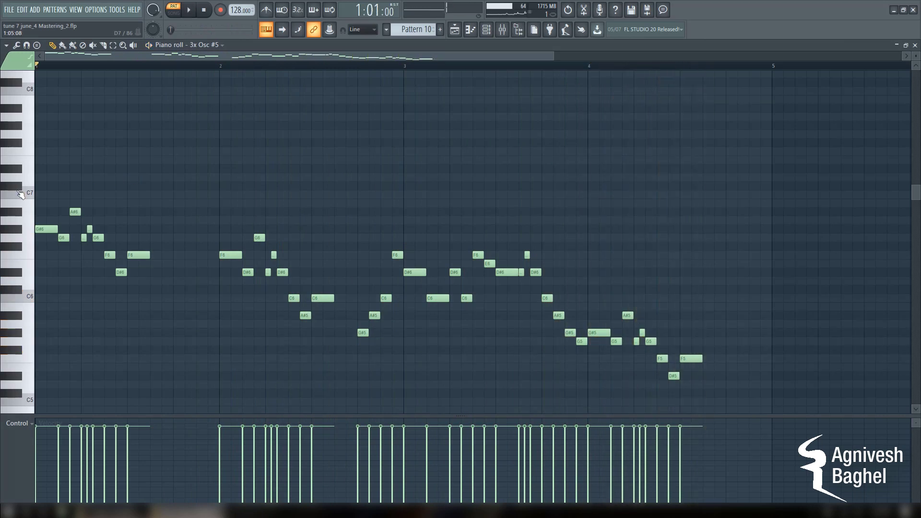
Step: Transpose all 3x Osc #5 notes up four semitones so the first note sits on C7
key("ctrl+a")
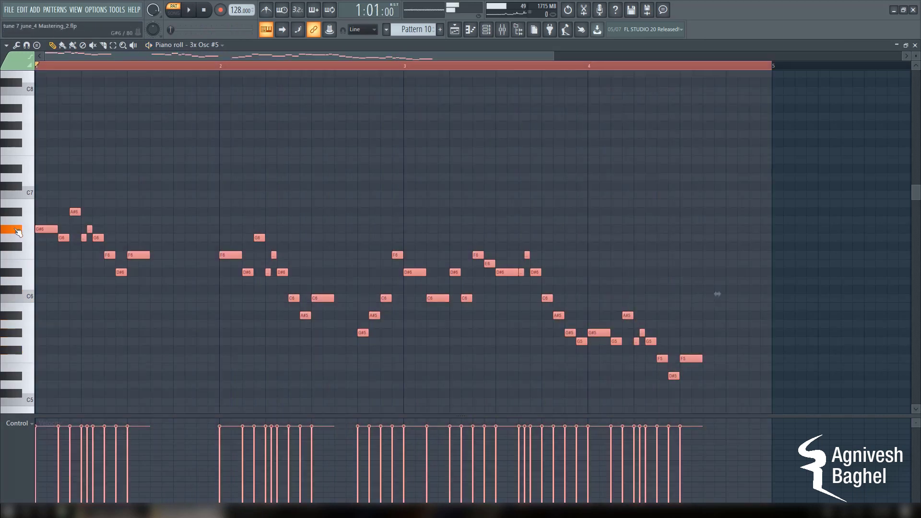
left_click(24, 198)
key("Up")
key("Up")
key("Up")
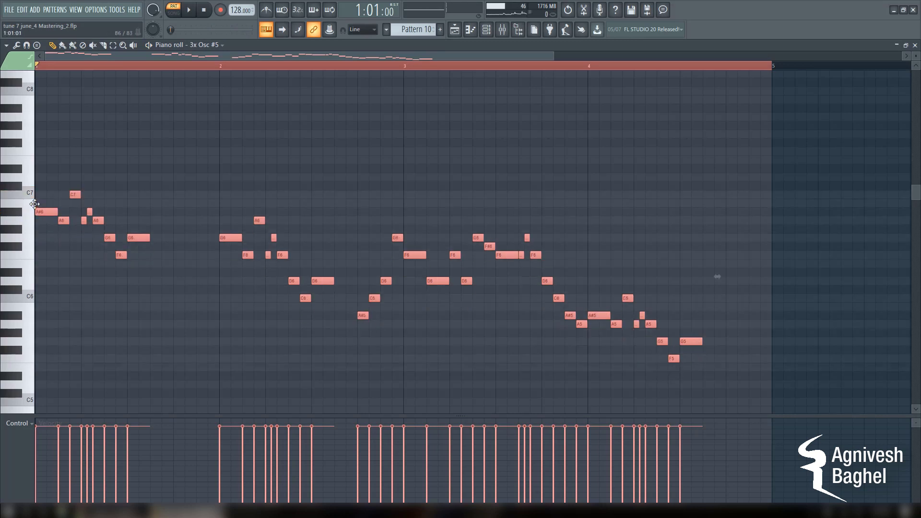
key("Up")
left_click(22, 195)
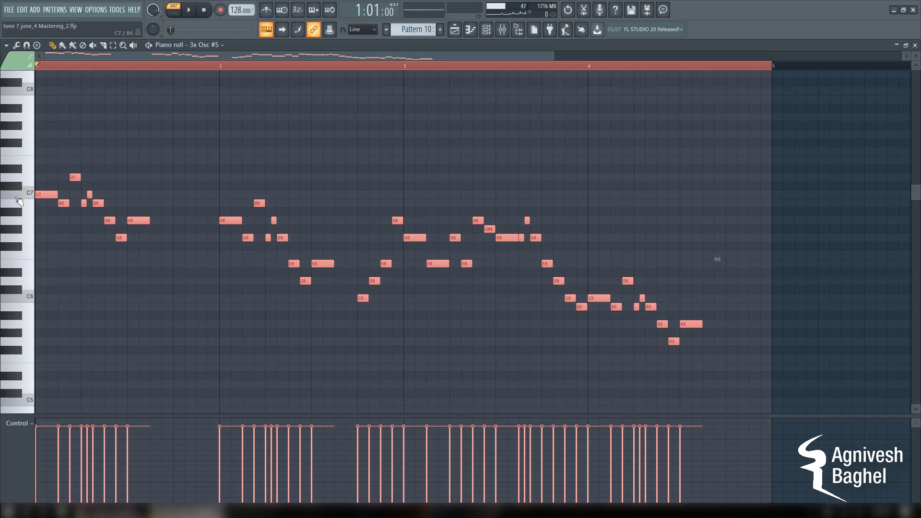
Step: Lower all B6 notes to A#6 and raise the single D7 note to D#7
left_click(17, 206)
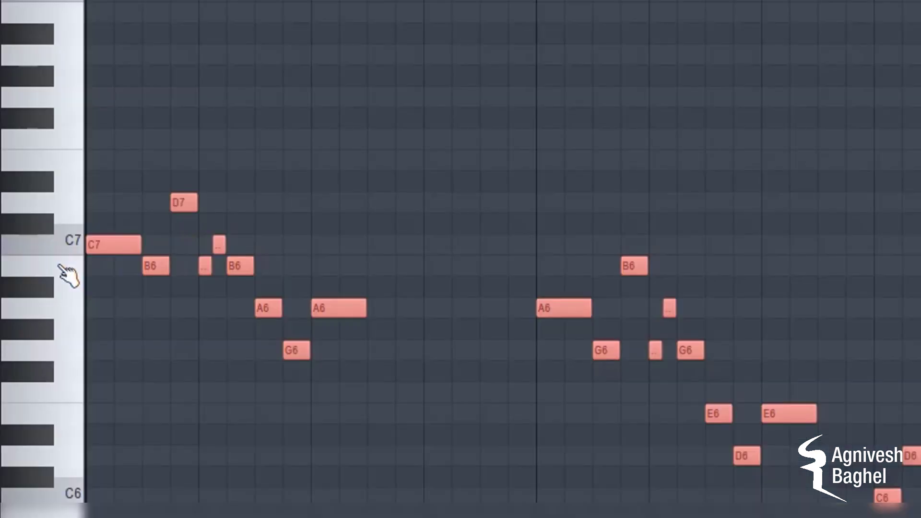
left_click(62, 272, "ctrl")
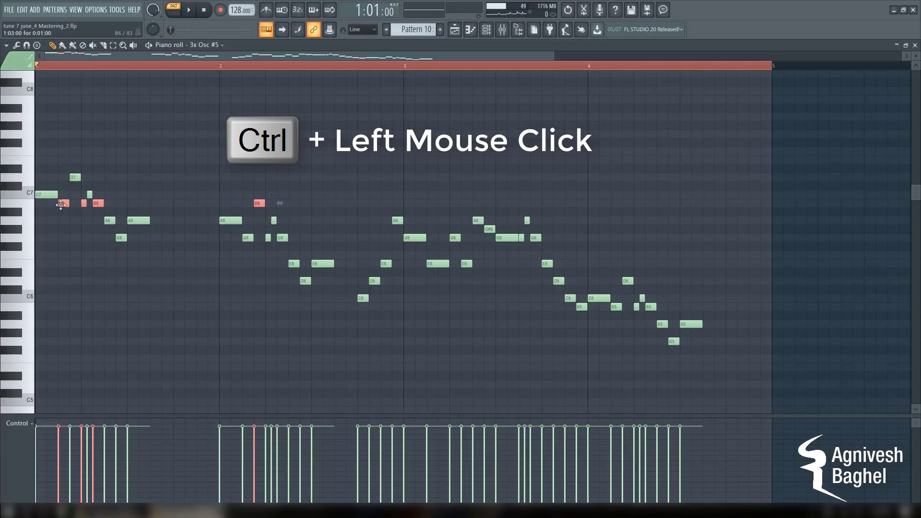
left_click_drag(145, 268, 149, 295)
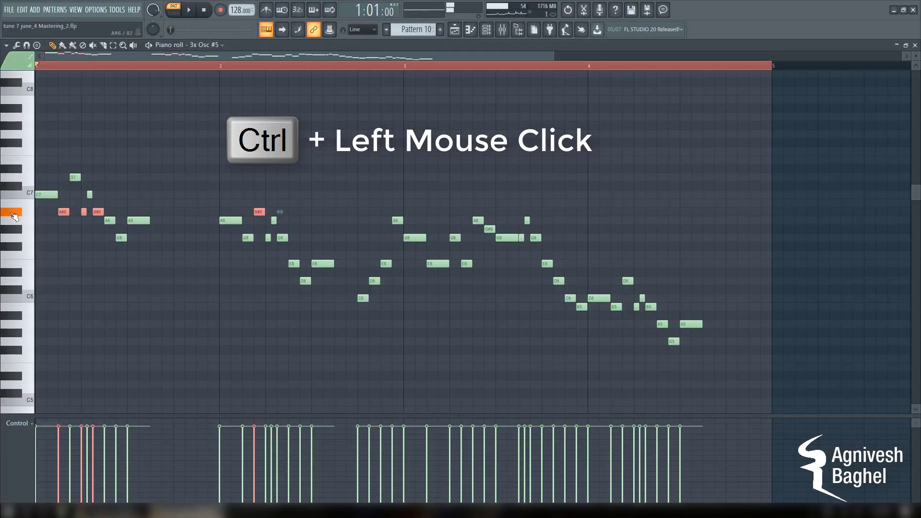
left_click(17, 180)
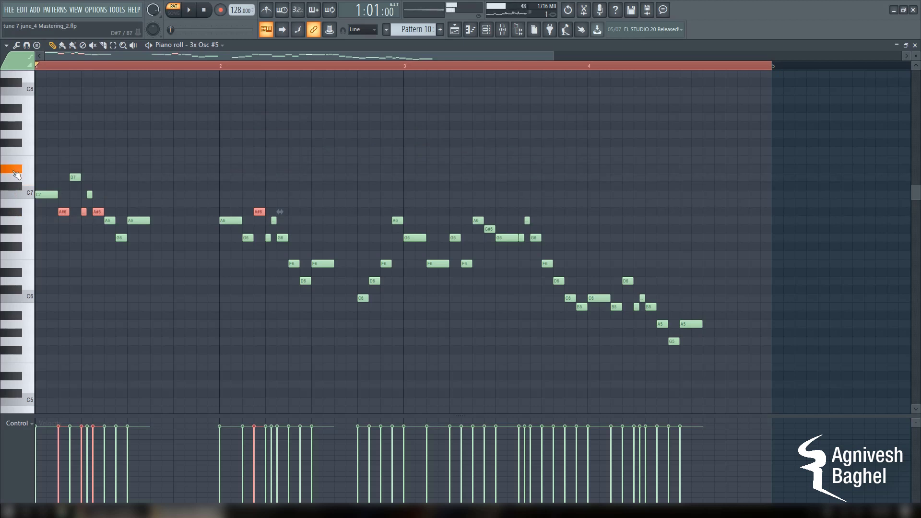
left_click_drag(76, 177, 75, 166)
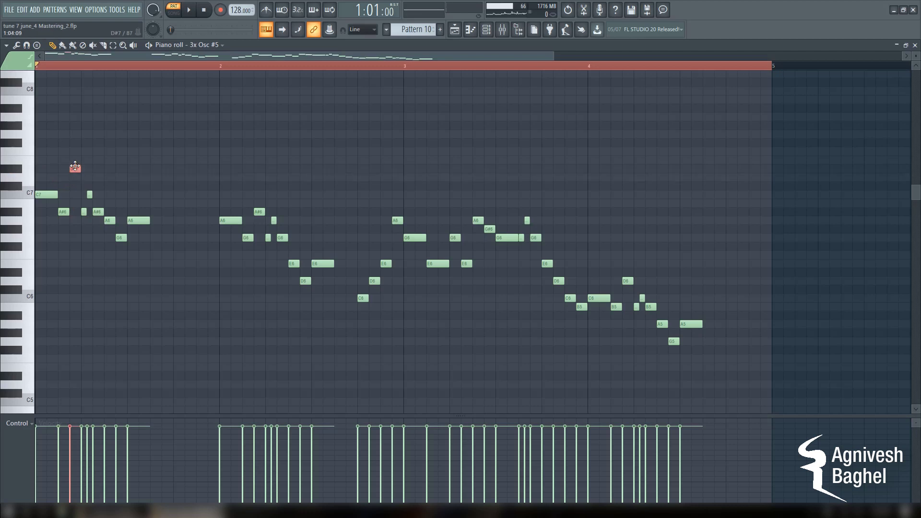
Step: Audition the keys below C7 and lower all A6 notes together to G#6
left_click(21, 199)
left_click(18, 213)
left_click(24, 222)
double_click(25, 221)
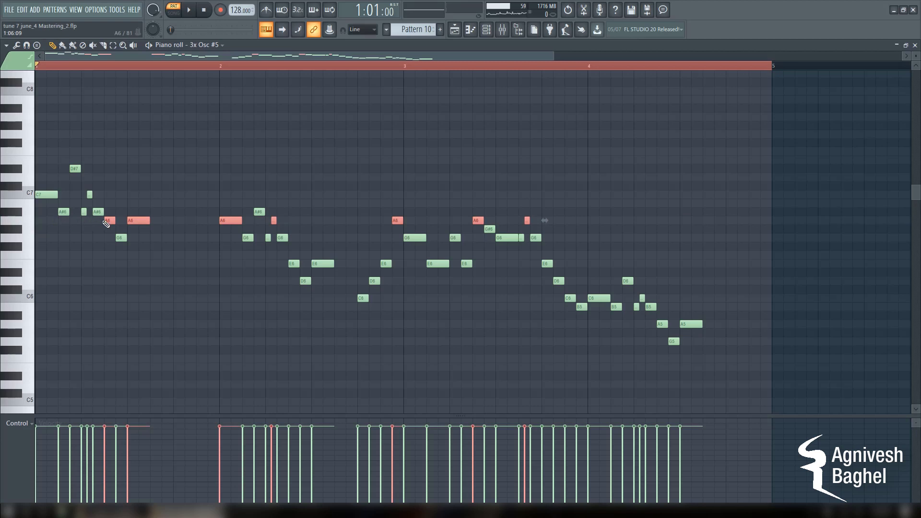
left_click_drag(106, 222, 106, 231)
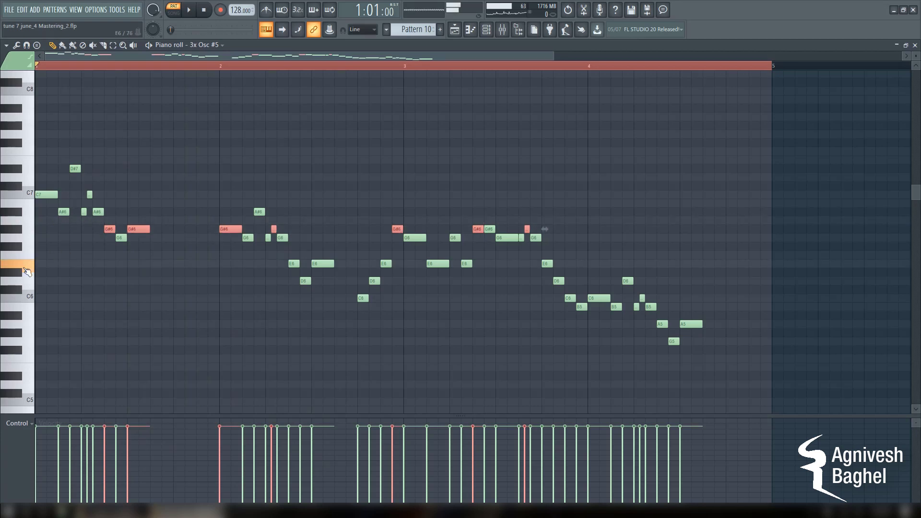
Step: Raise all E6 notes to F6 and all D6 notes to D#6
double_click(27, 269)
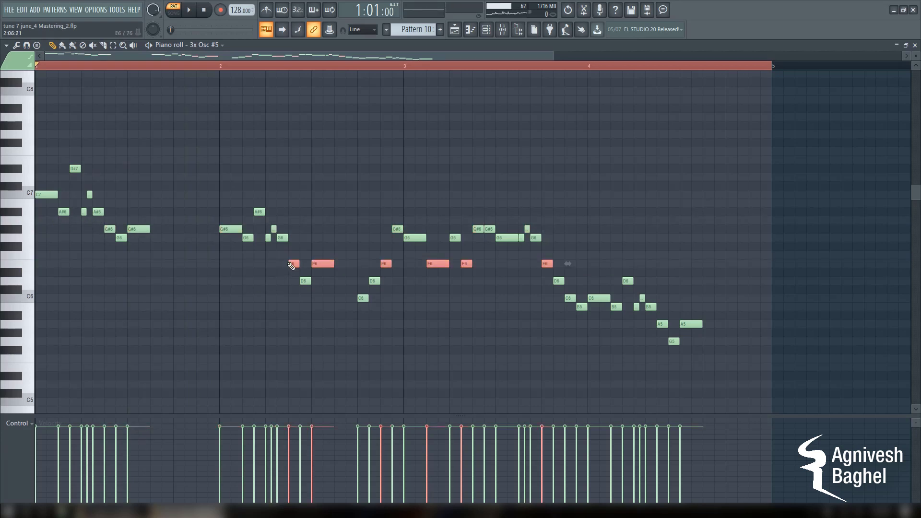
left_click_drag(290, 259, 290, 250)
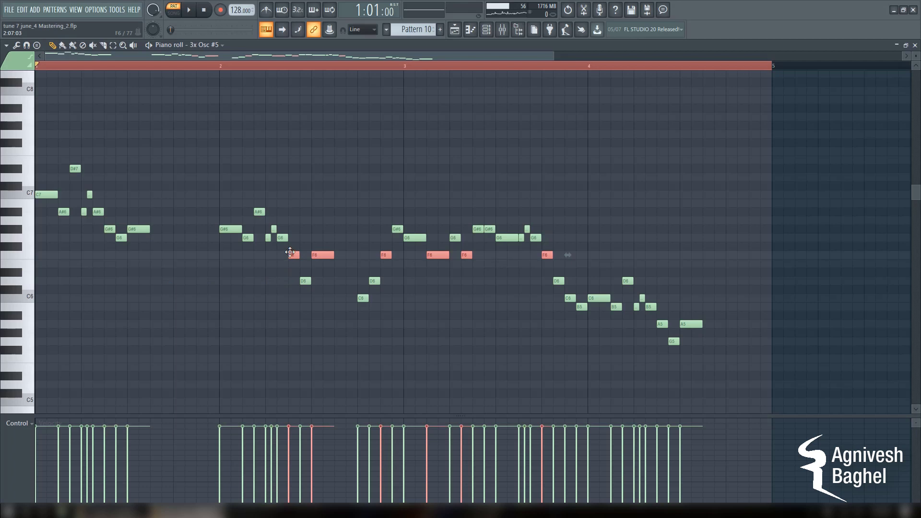
left_click(26, 283)
double_click(30, 283)
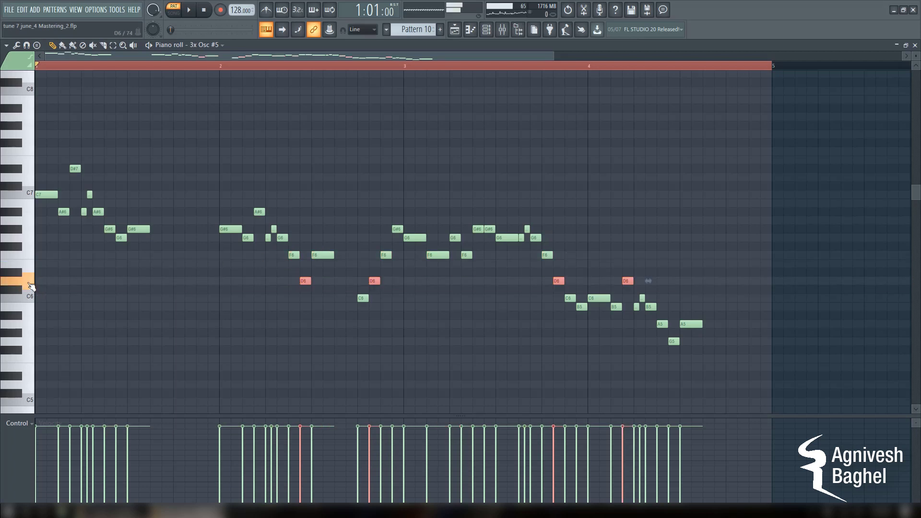
left_click_drag(305, 282, 305, 272)
Step: Play back the harmony and lower all B5 notes together to A#5
key("space")
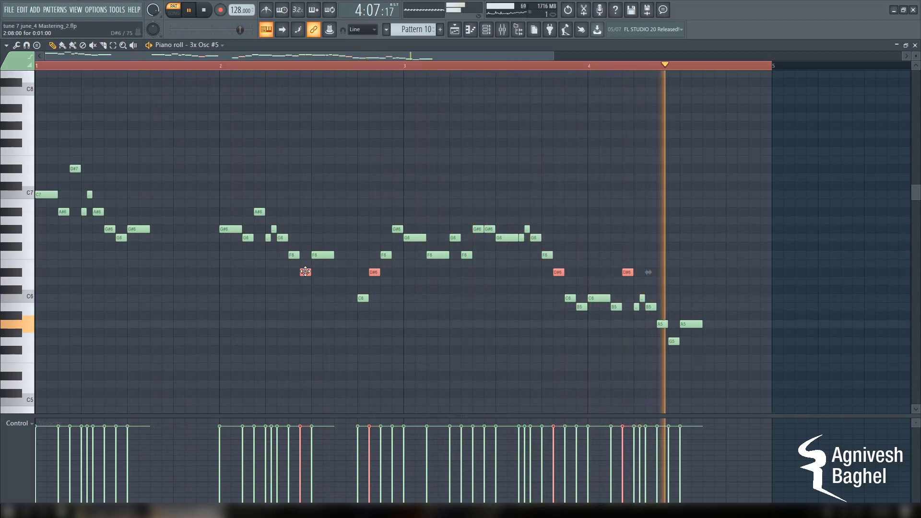
key("space")
left_click(30, 311)
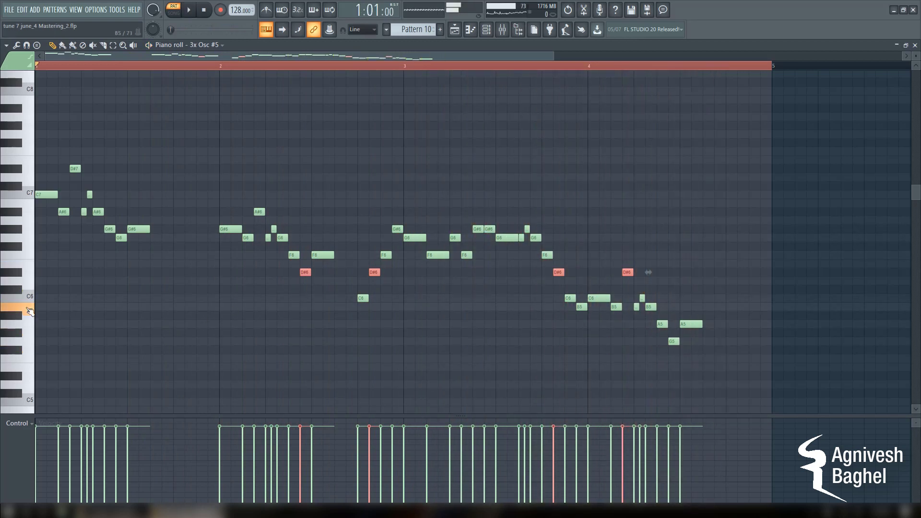
double_click(30, 311)
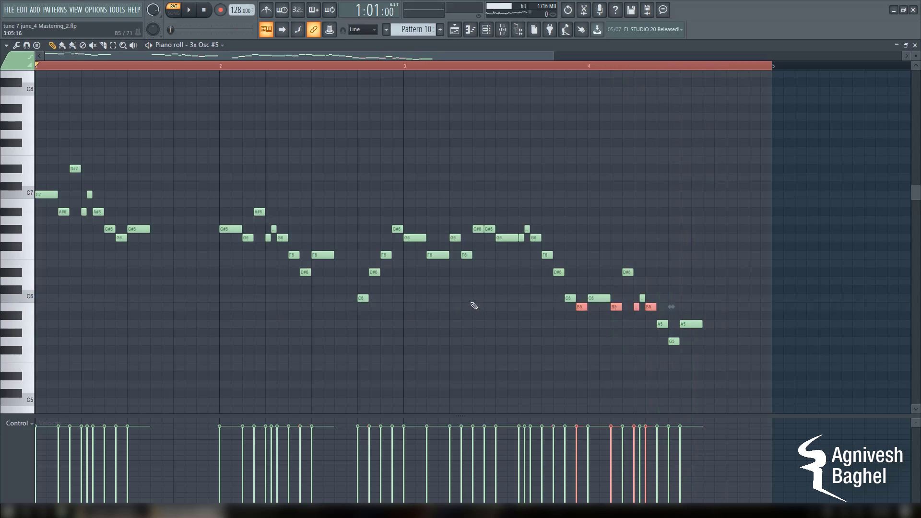
left_click_drag(580, 313, 580, 315)
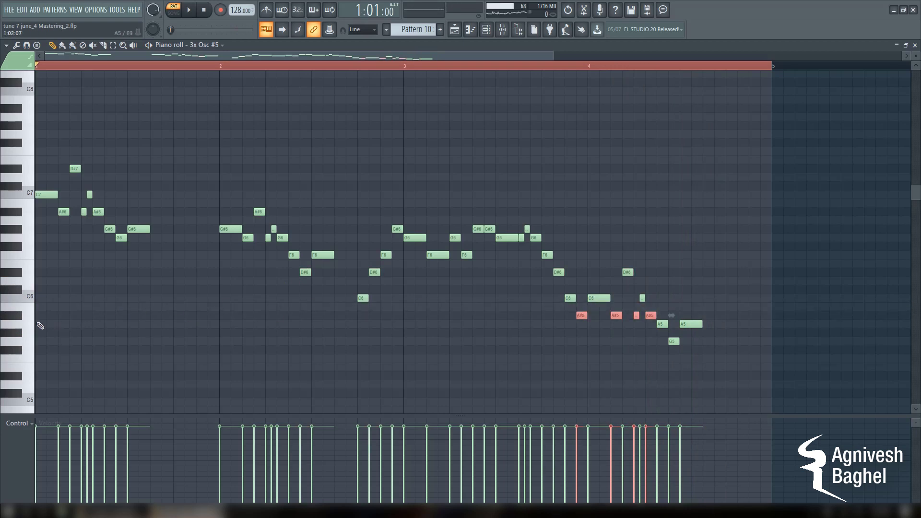
Step: Lower both A5 notes to G#5 and play back the corrected 3x Osc #5 harmony
left_click(18, 317)
mouse_move(17, 316)
left_mouse_down()
mouse_move(17, 297)
mouse_move(17, 316)
left_mouse_up()
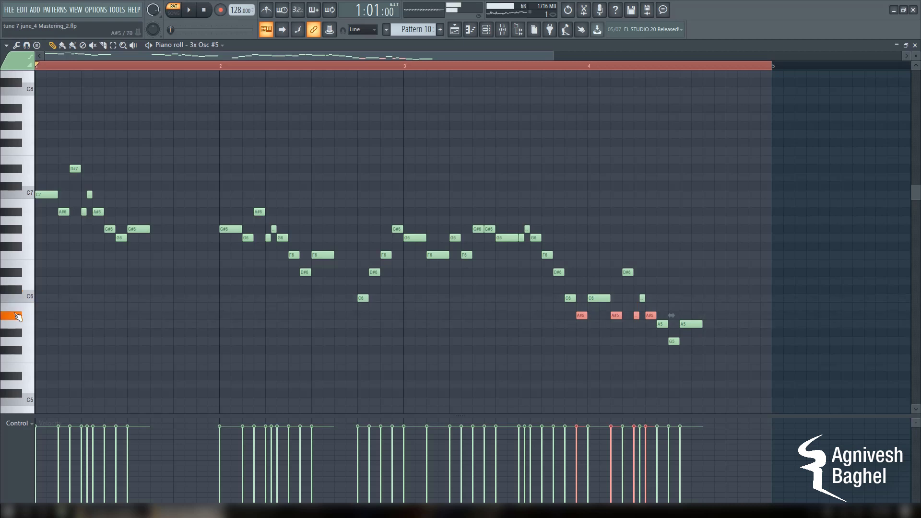
double_click(18, 329)
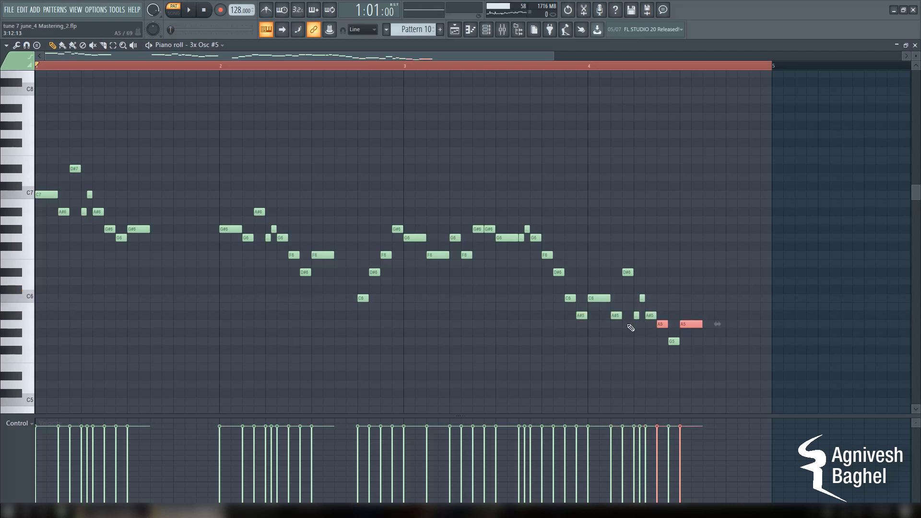
left_click_drag(661, 323, 652, 337)
key("space")
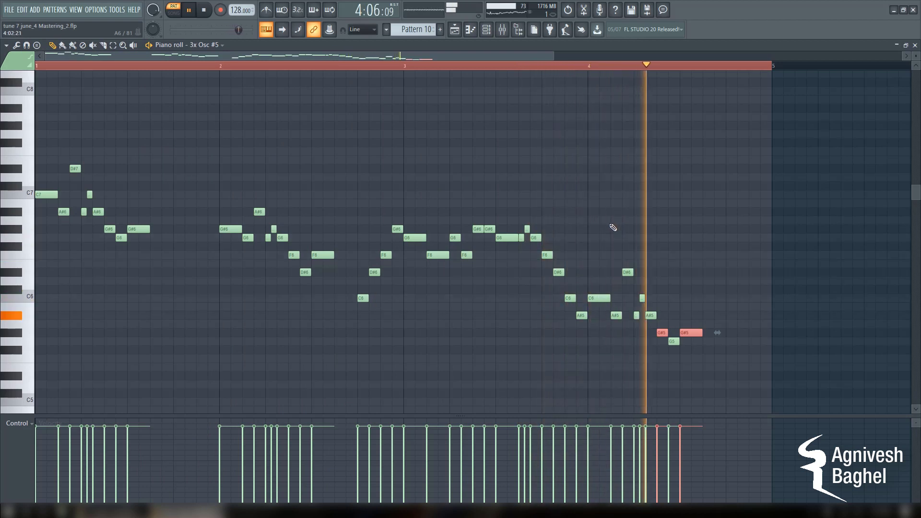
key("space")
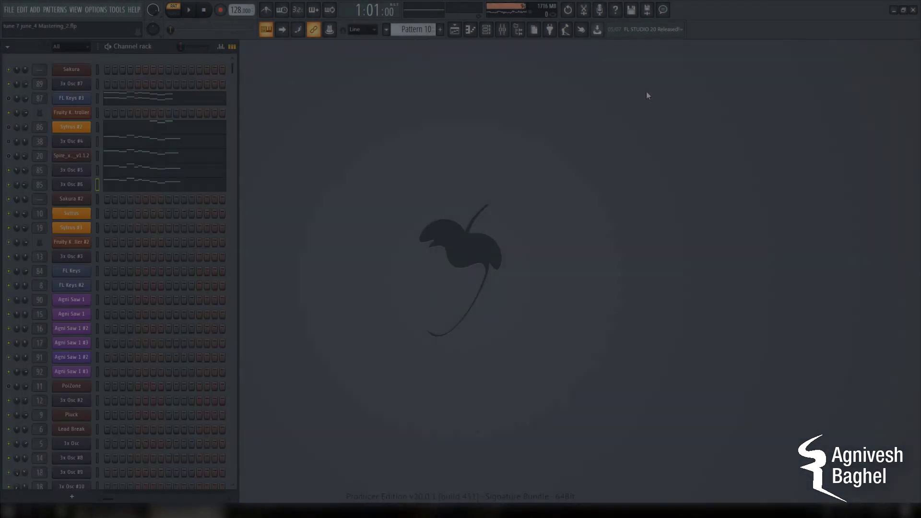
Step: Open the 3x Osc #6 notes in the piano roll and play back the pattern
left_click(138, 187)
key("space")
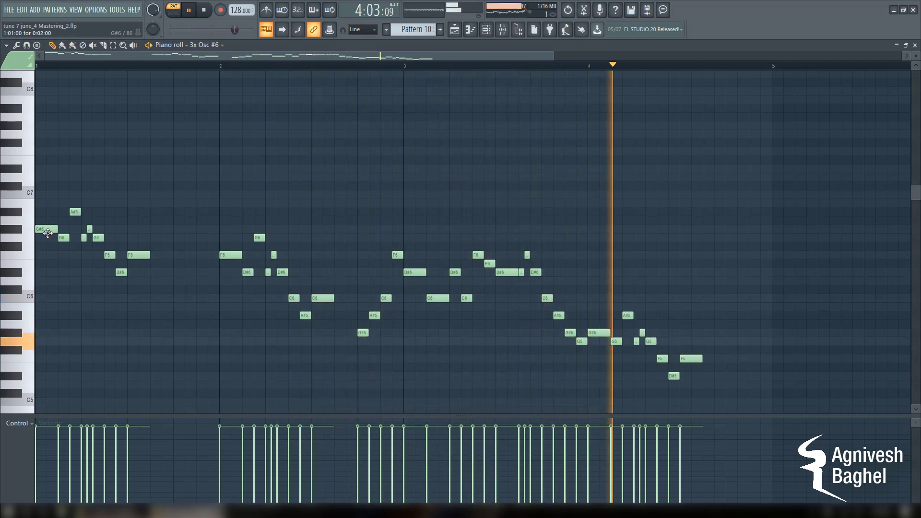
key("space")
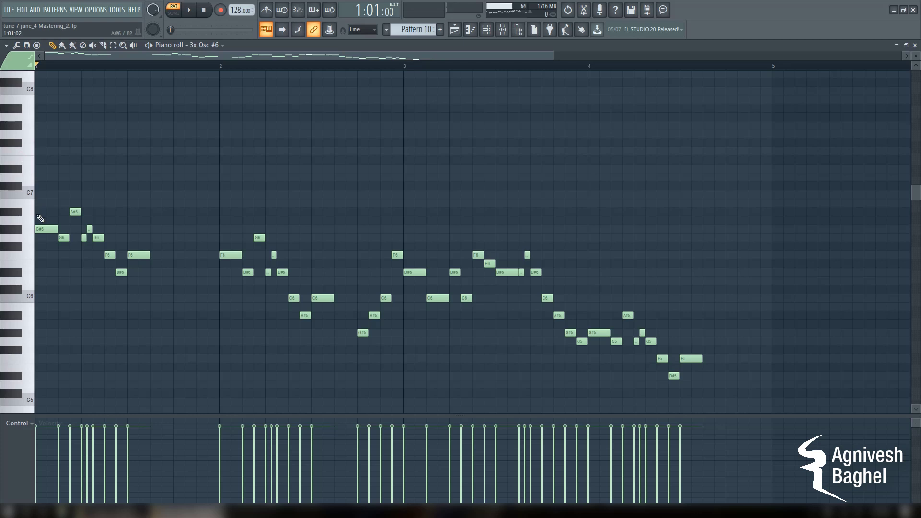
Step: Transpose all 3x Osc #6 notes up nine semitones and shift them down one octave, starting on F6
key("ctrl+a")
key("shift+Up")
key("shift+Up")
key("shift+Up")
key("shift+Up")
key("shift+Up")
key("shift+Up")
key("shift+Up")
key("shift+Up")
key("shift+Up")
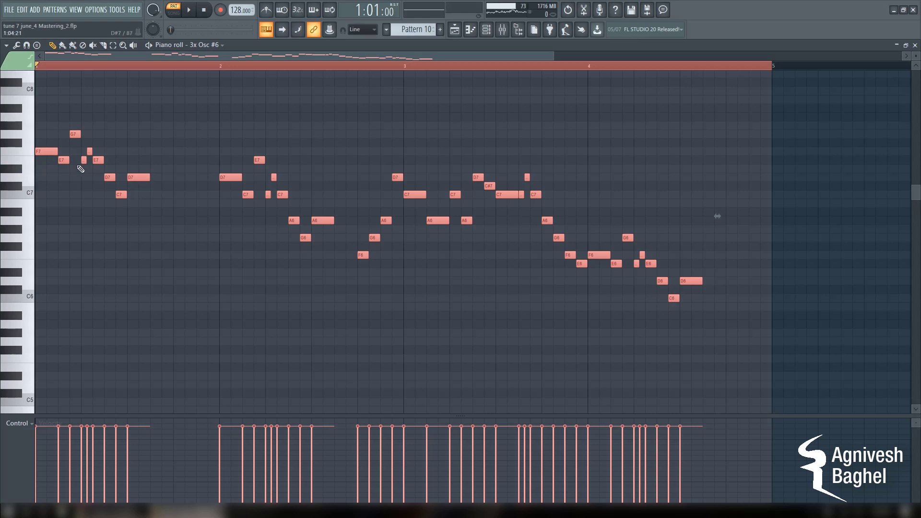
key("ctrl+Down")
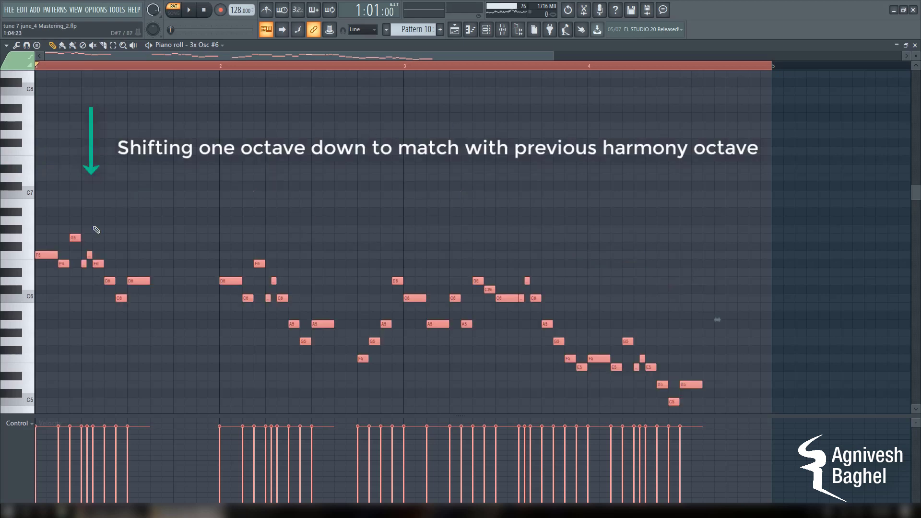
Step: Lower all E6 notes to D#6 and raise the G6 note to G#6, checking the correction with a short playback
left_click(25, 269)
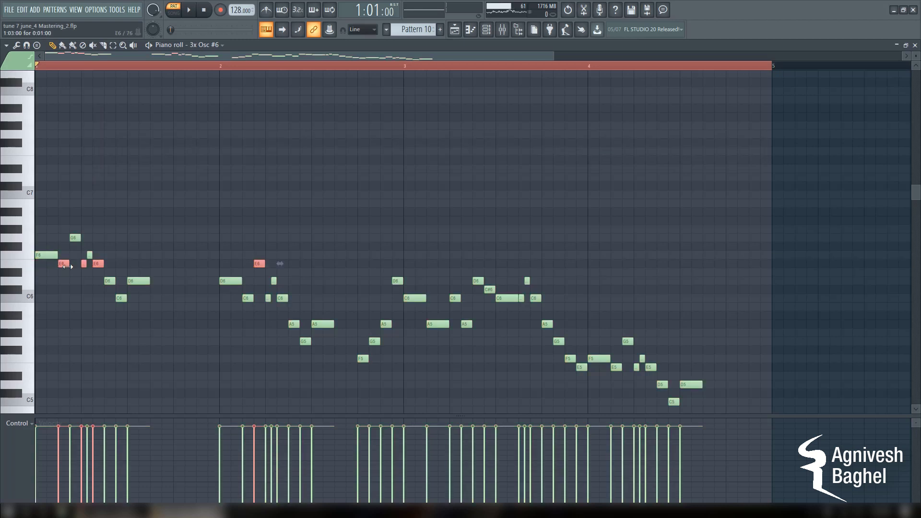
left_click_drag(63, 266, 63, 274)
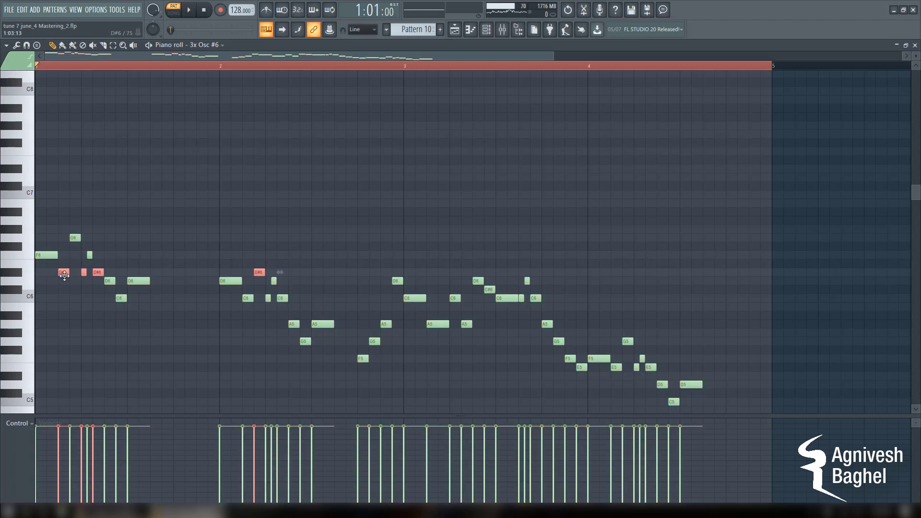
left_click(20, 240)
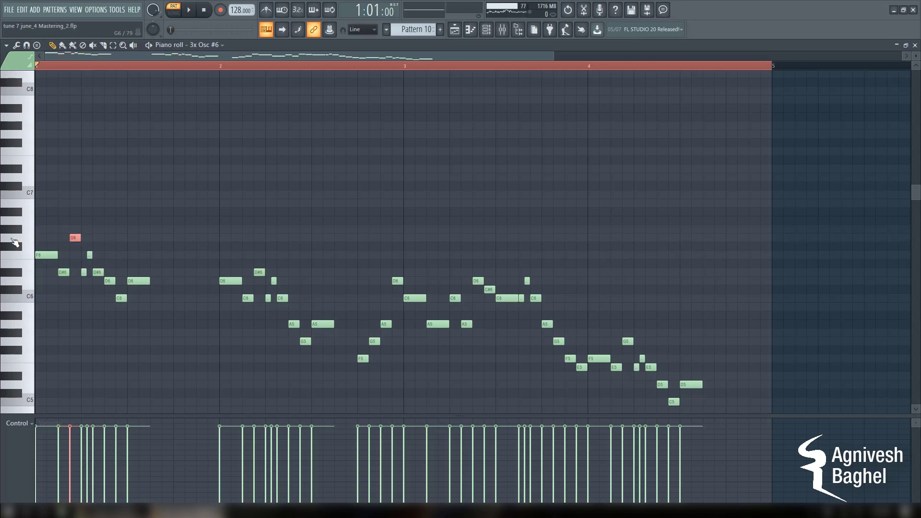
key("shift+Up")
key("space")
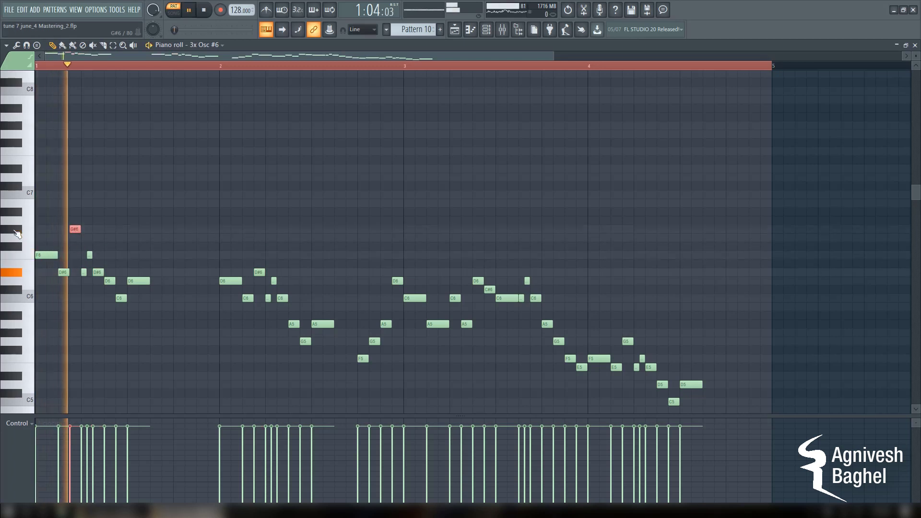
key("space")
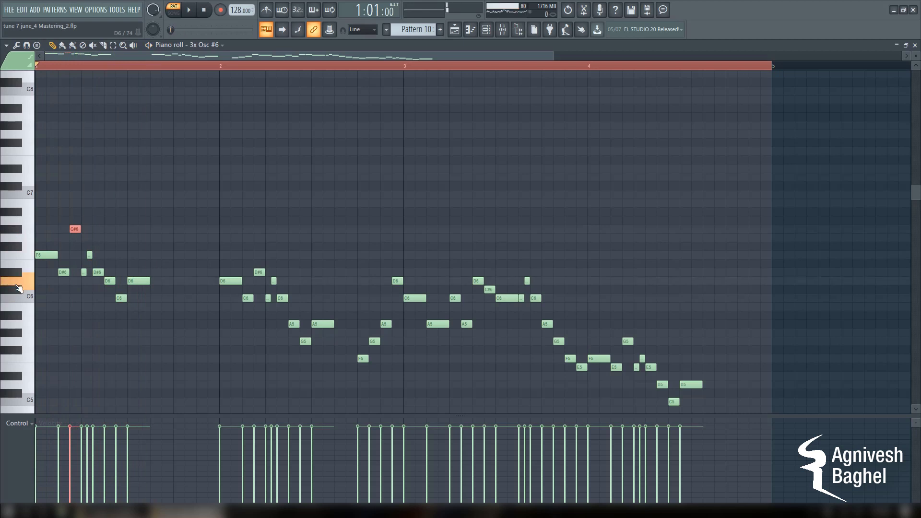
Step: Lower all D6 notes to C#6, and drop every note at or below C#6 by one semitone
left_click(17, 286)
left_click_drag(105, 283, 105, 292)
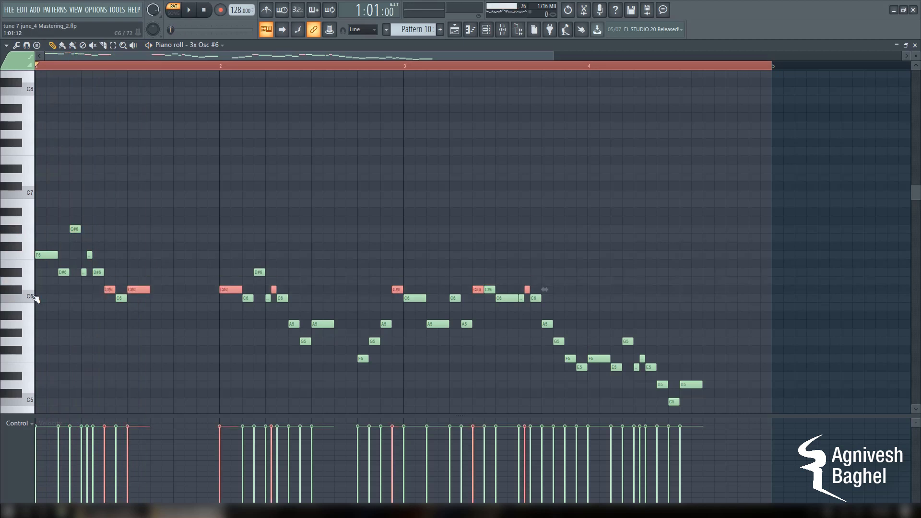
left_click(14, 290)
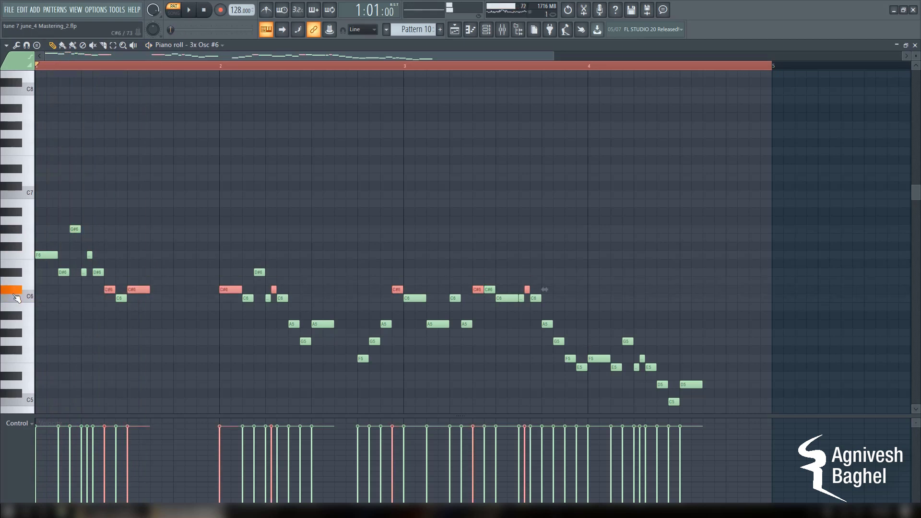
scroll(63, 298, "down", 3)
left_click_drag(724, 396, 82, 211)
key("Down")
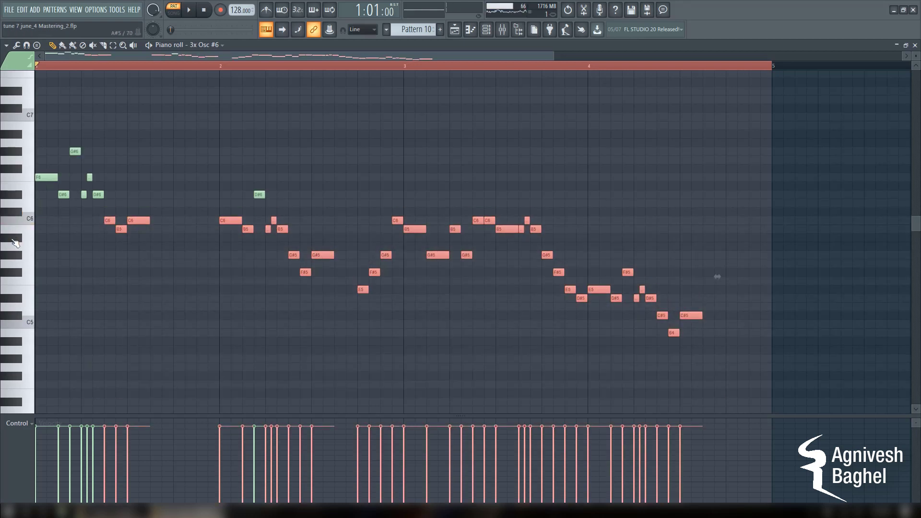
Step: Lower all B5 notes together to A#5 and play back the start of the harmony
left_click(18, 229)
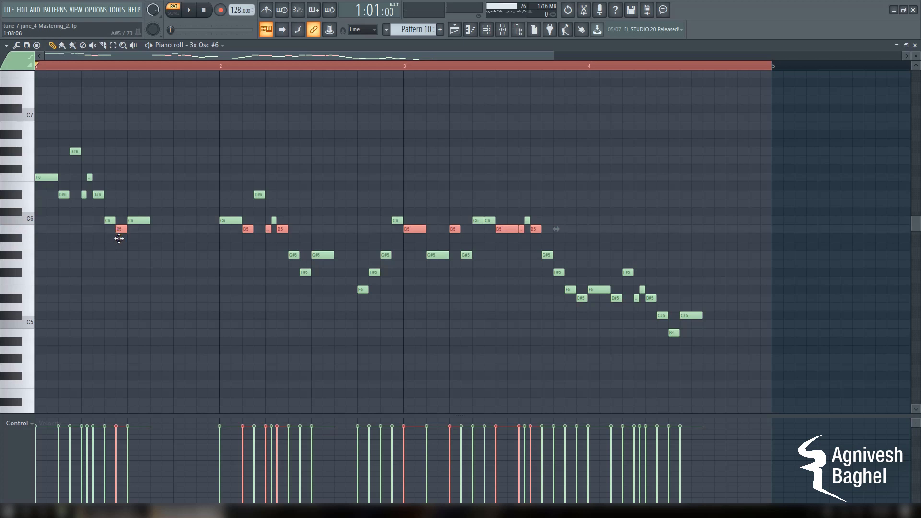
key("Down")
key("space")
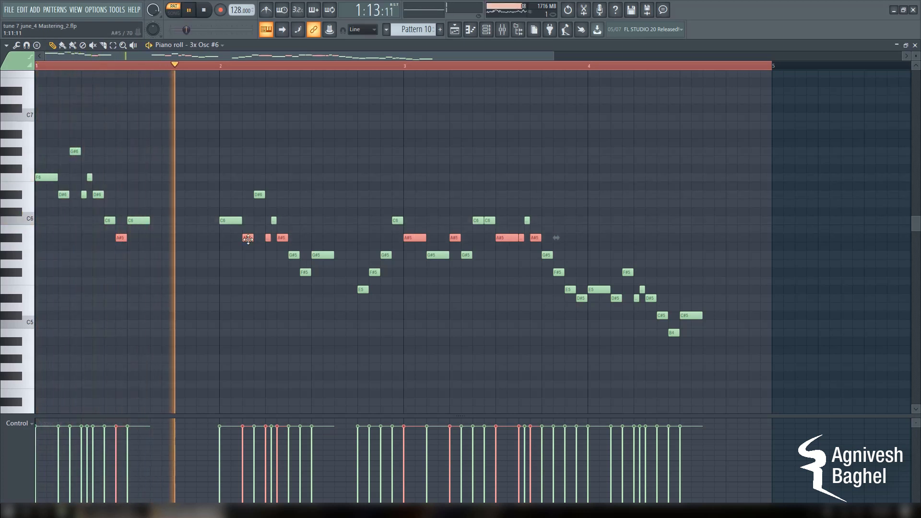
key("space")
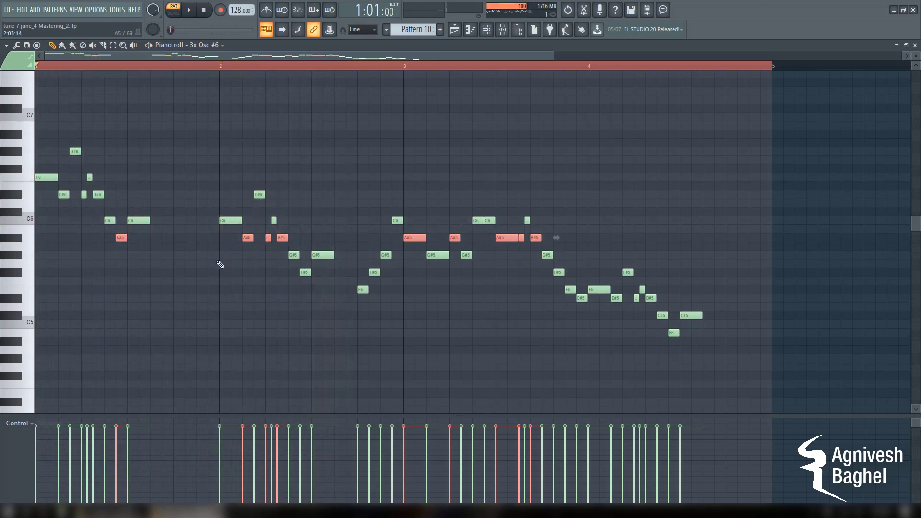
Step: Raise all F#5 notes together to G5 and play back the harmony
left_click(29, 272)
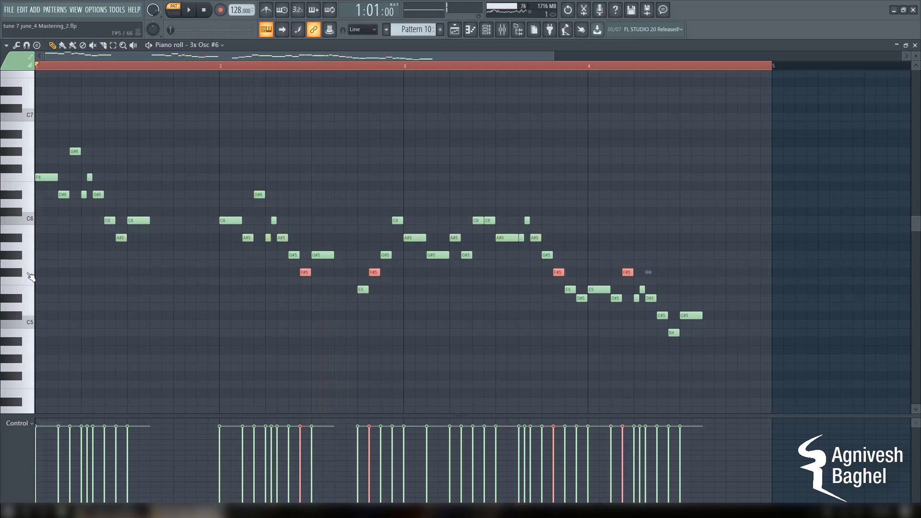
key("space")
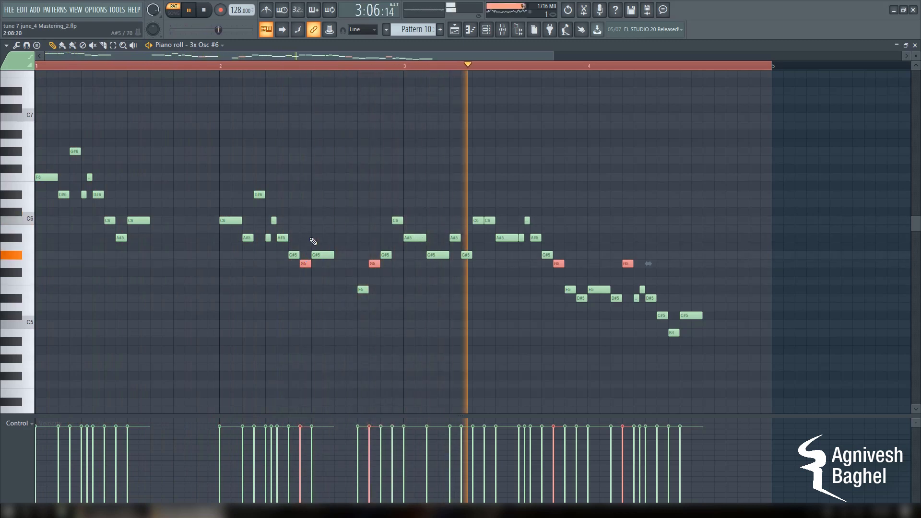
key("space")
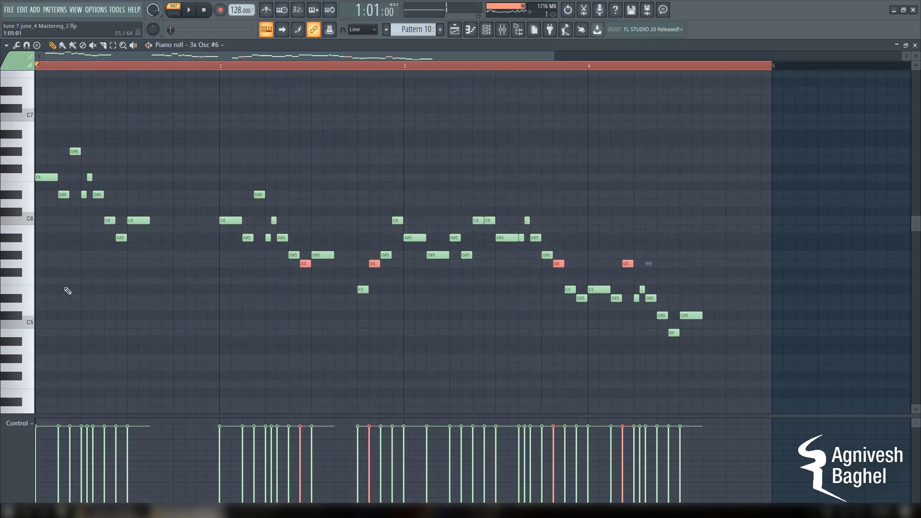
Step: Raise all E5 notes together to F5 and play back from position 2:13
left_click(27, 291)
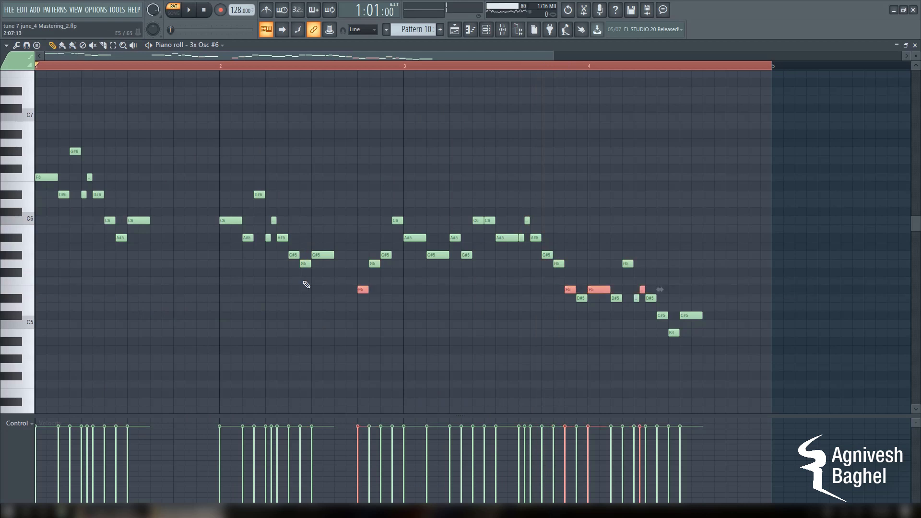
left_click(357, 67)
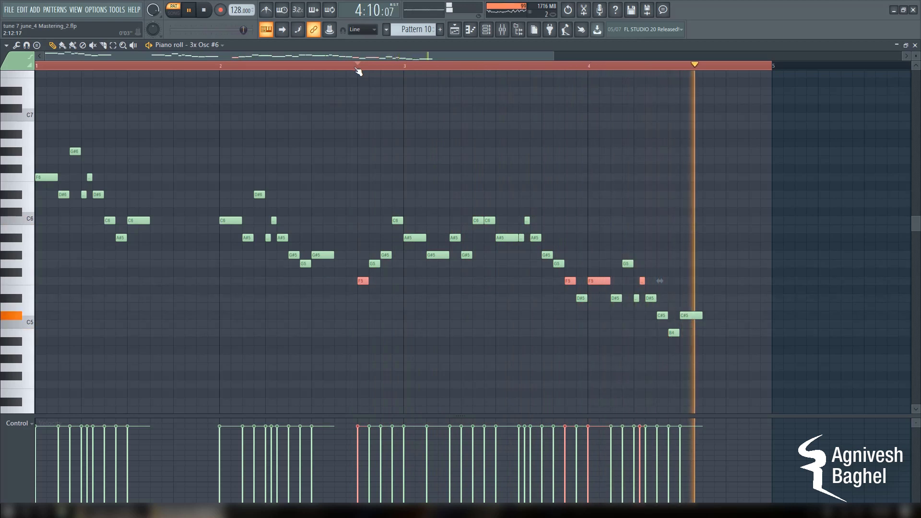
key("space")
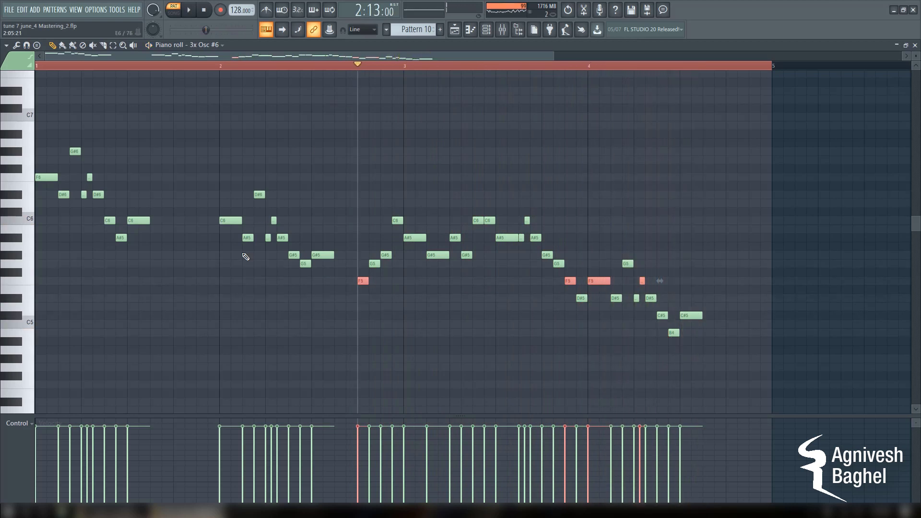
Step: Lower both C#5 notes to C5 and the B4 note to A#4, and play back the ending
left_click(24, 319)
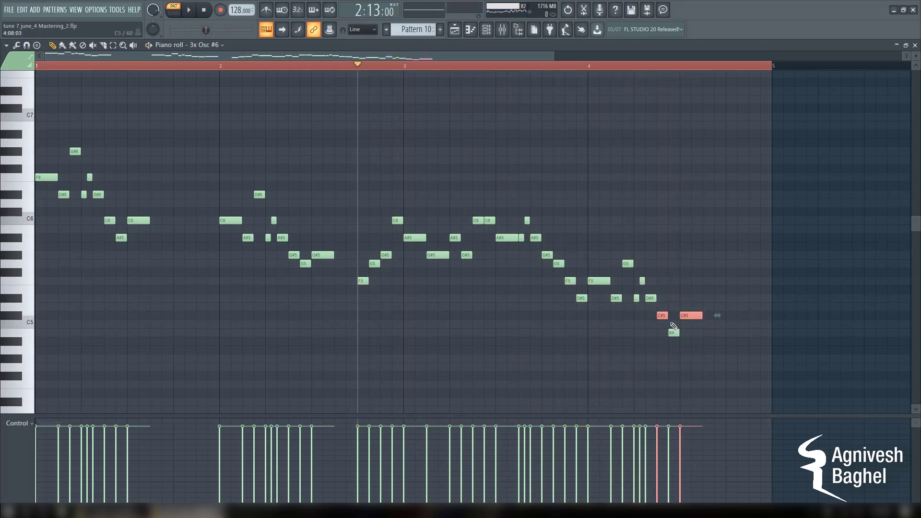
left_click_drag(662, 321, 674, 342)
key("space")
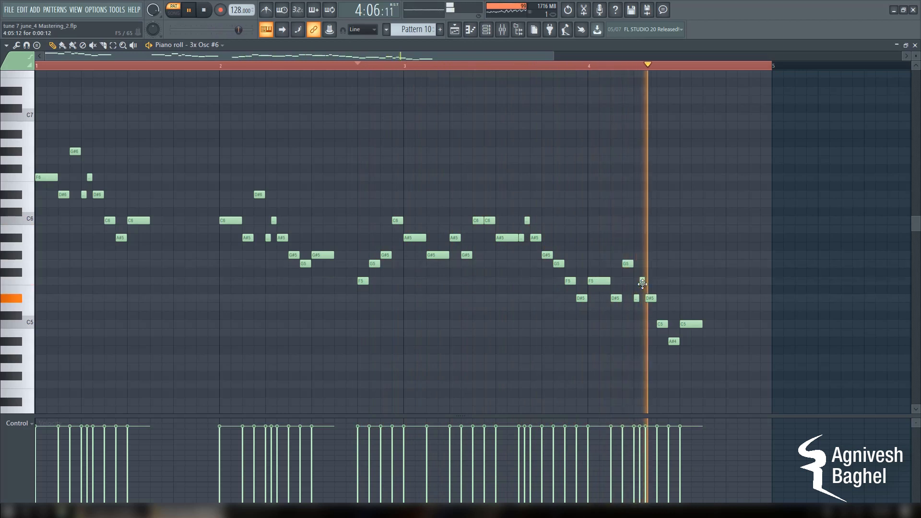
key("space")
Step: Raise the single G5 note in bar 4 to G#5 and play back the corrected 3x Osc #6 harmony
left_click_drag(626, 264, 627, 254)
key("space")
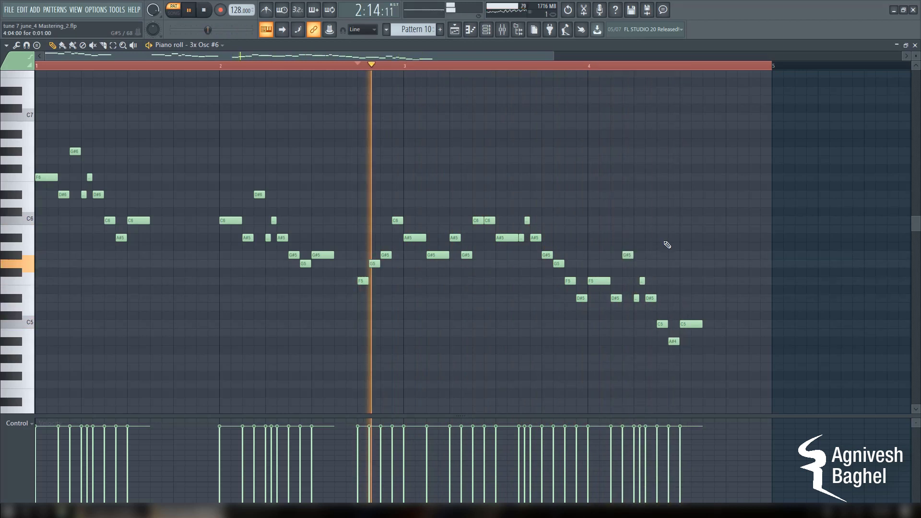
key("space")
Step: Close the piano roll and play back Pattern 10 with the harmony layers together
left_click(915, 45)
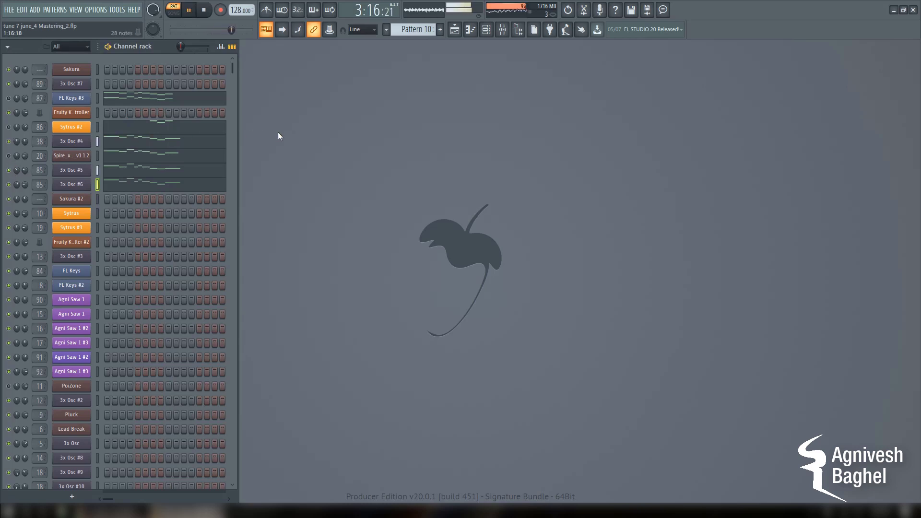
key("space")
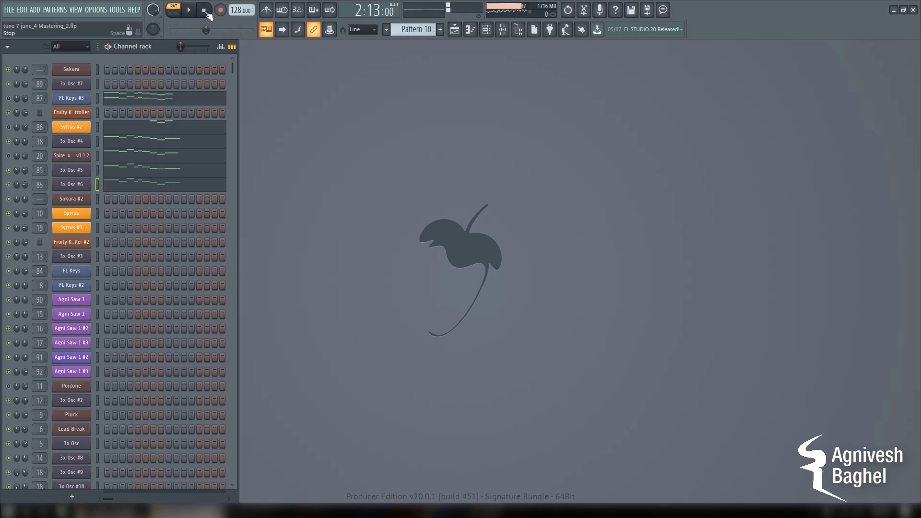
key("space")
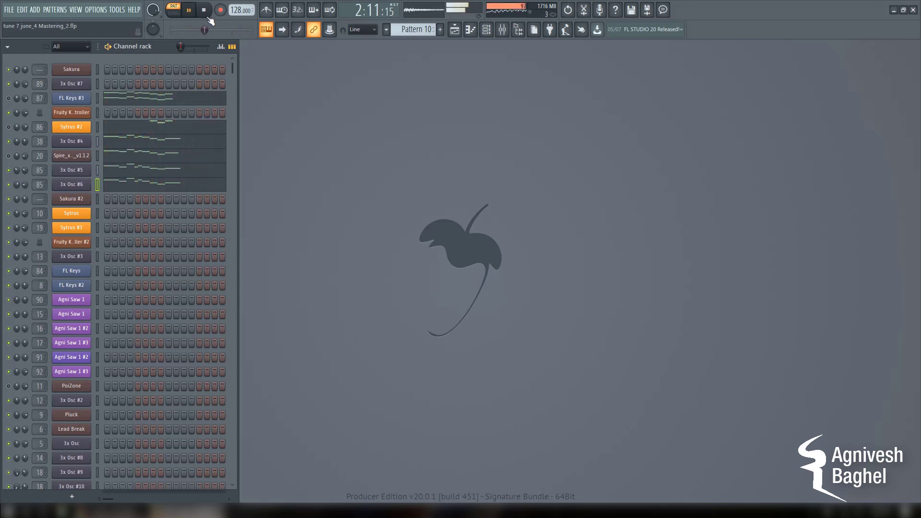
Step: Check the 3x Osc #5 effects chain in the mixer, and play the full arrangement in the playlist from bar 24
left_click(504, 28)
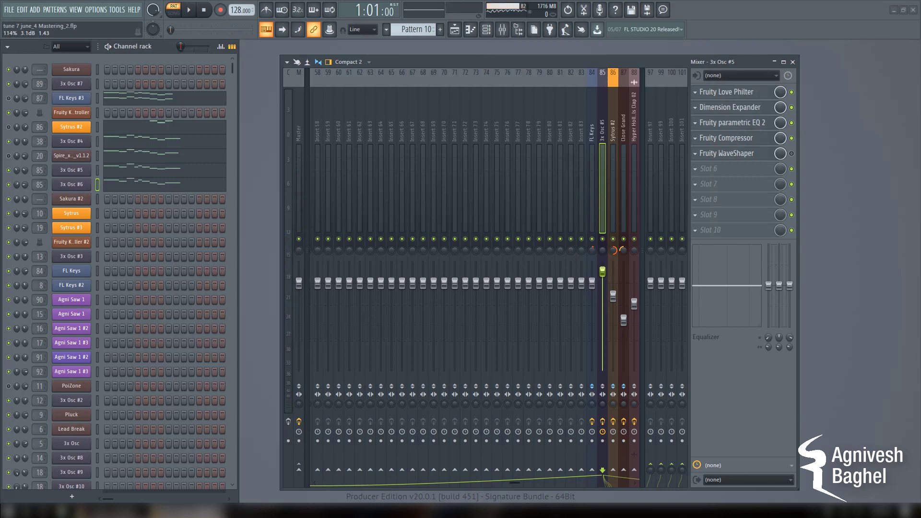
left_click(793, 63)
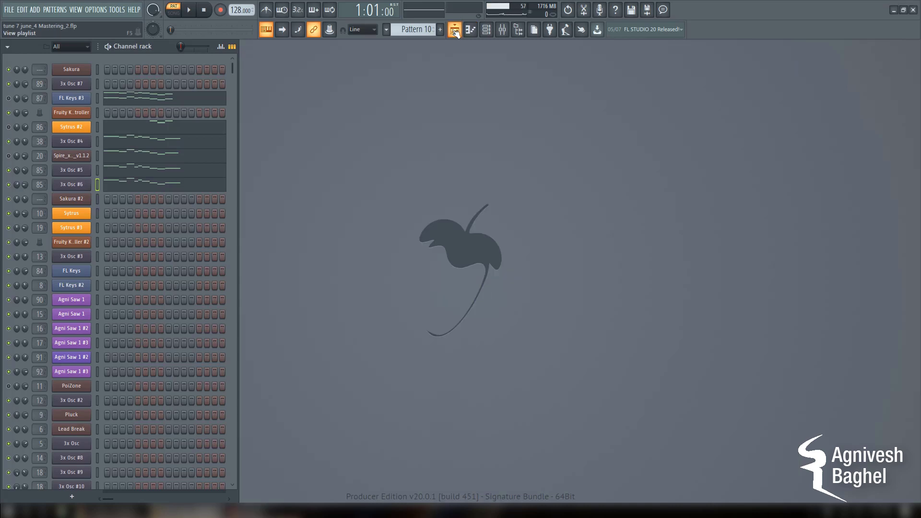
left_click(454, 30)
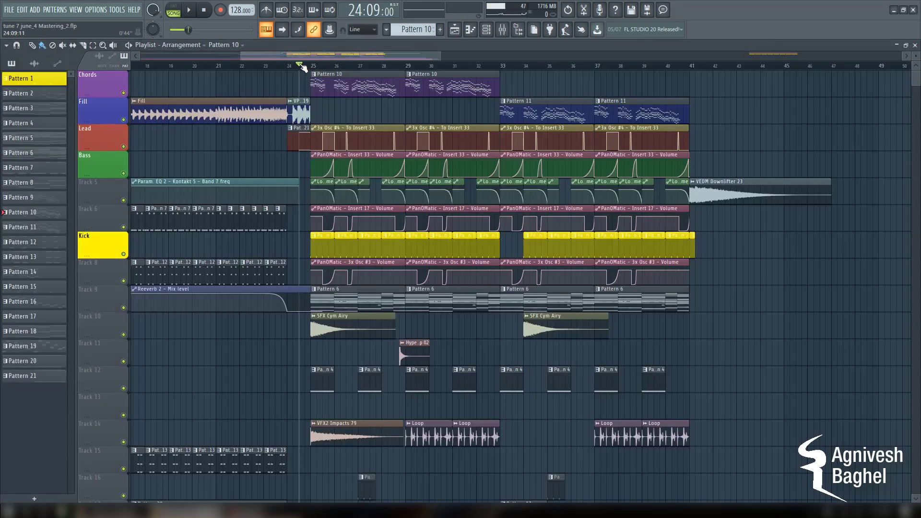
key("space")
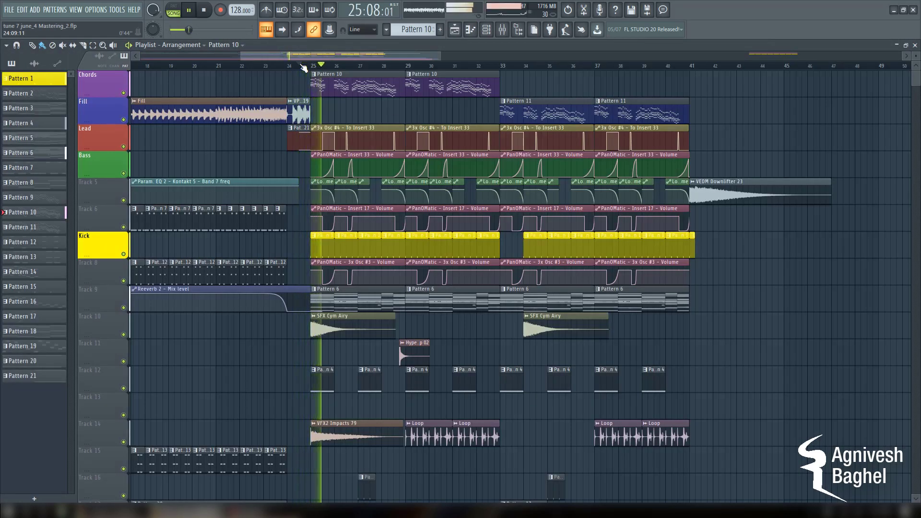